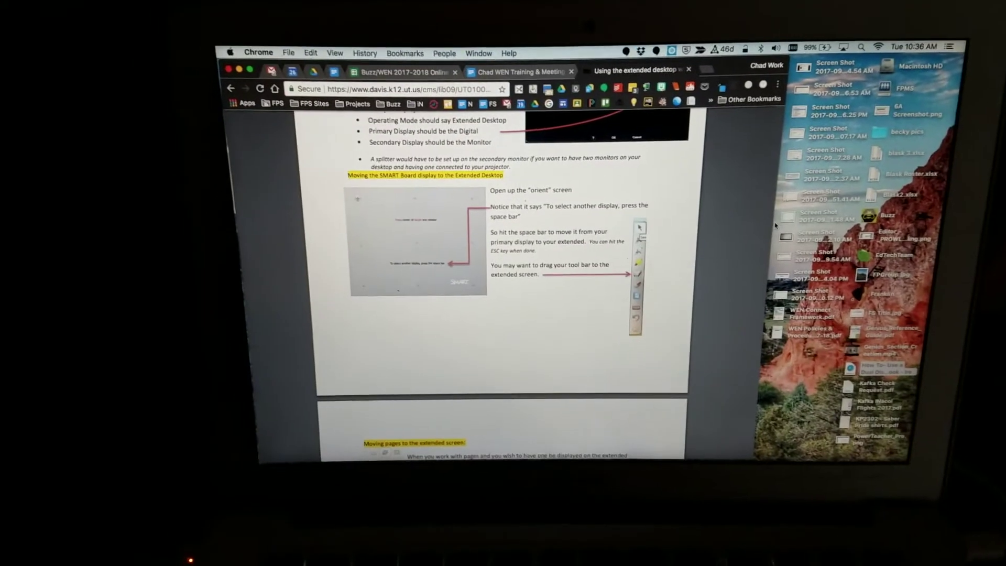
# - Switch the projector from mirroring to Use As Separate Display via the menu-bar display icon
pyautogui.click(847, 53)
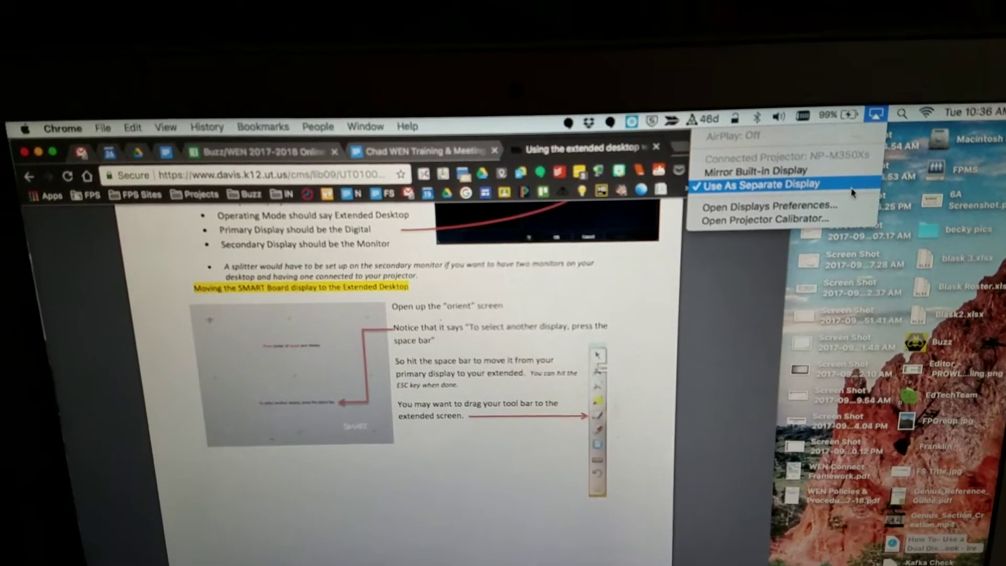
pyautogui.moveTo(504, 252)
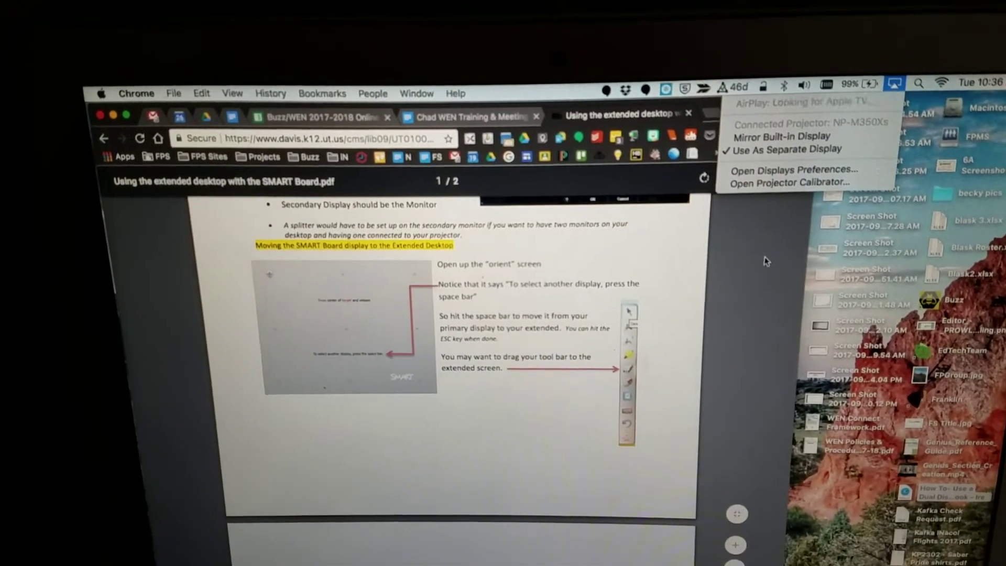
pyautogui.click(769, 259)
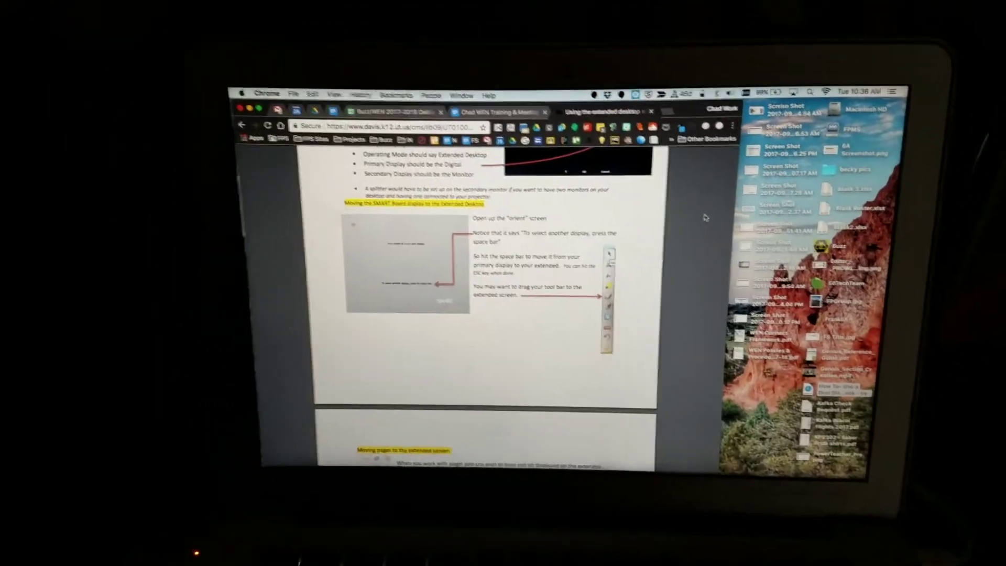